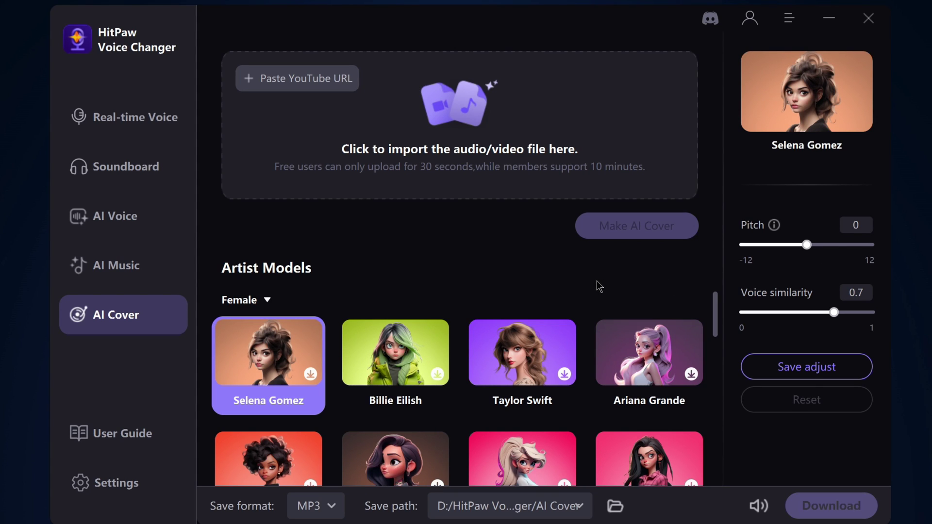
Step: Scroll down and back up through the AI Cover artist models
{"action": "scroll", "coordinate": [629, 413], "scroll_direction": "down", "scroll_amount": 10}
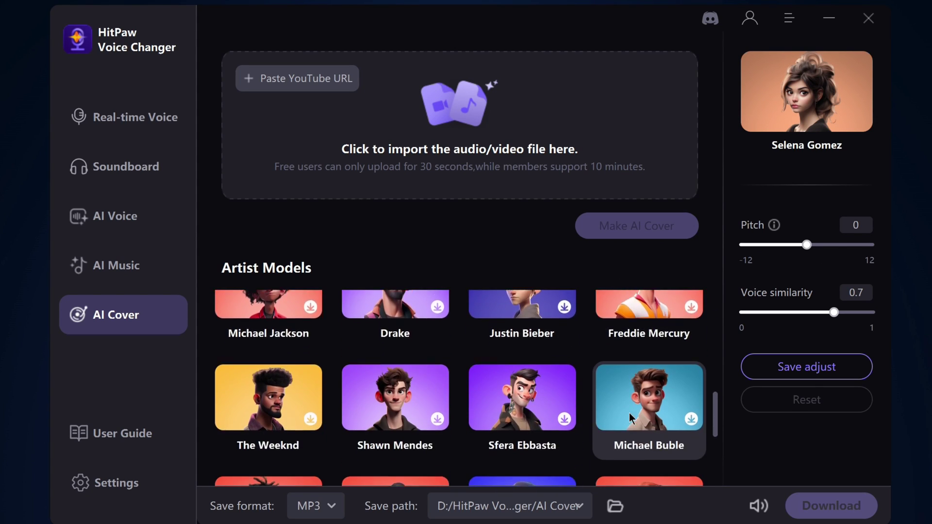
{"action": "scroll", "coordinate": [629, 413], "scroll_direction": "down", "scroll_amount": 3}
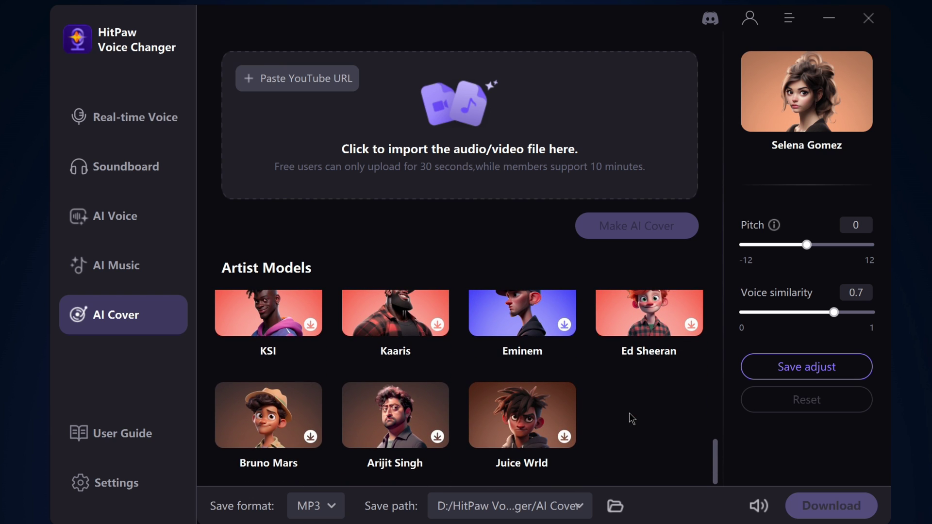
{"action": "scroll", "coordinate": [629, 413], "scroll_direction": "up", "scroll_amount": 10}
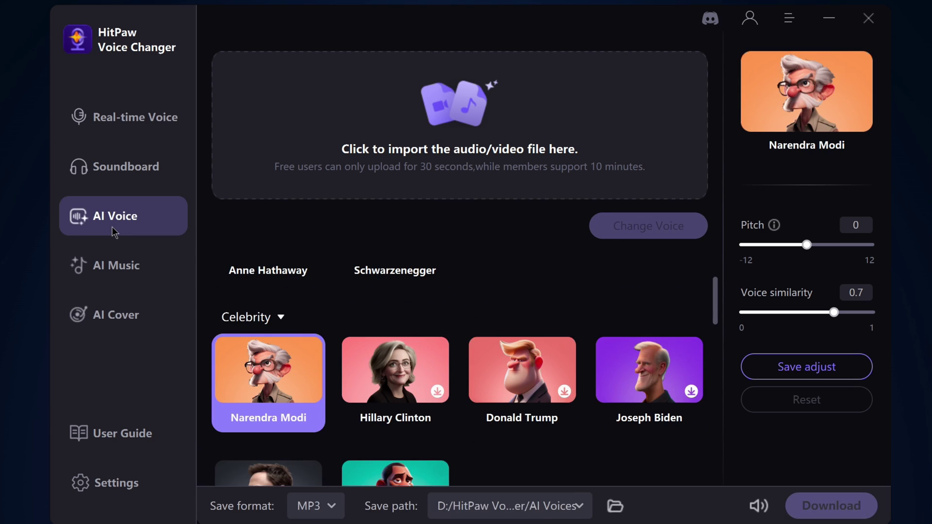
{"action": "scroll", "coordinate": [518, 323], "scroll_direction": "down", "scroll_amount": 10}
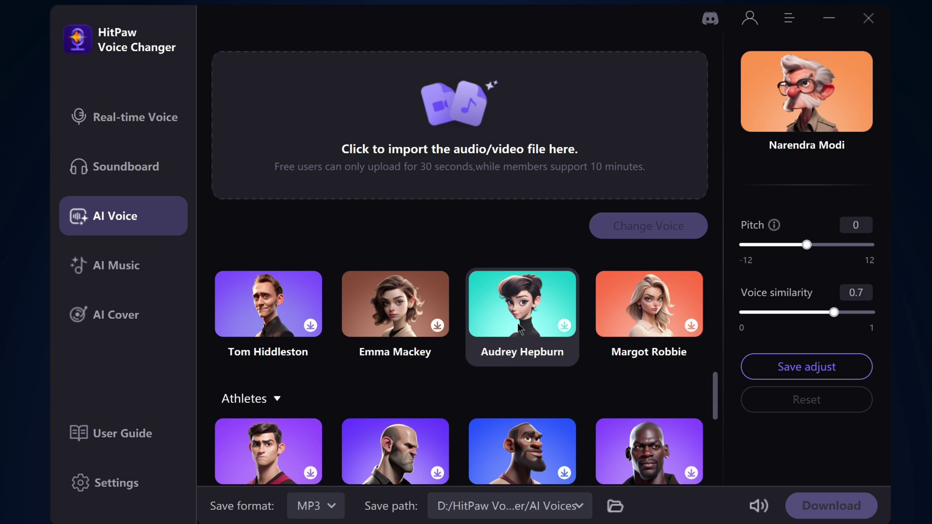
{"action": "scroll", "coordinate": [518, 330], "scroll_direction": "down", "scroll_amount": 3}
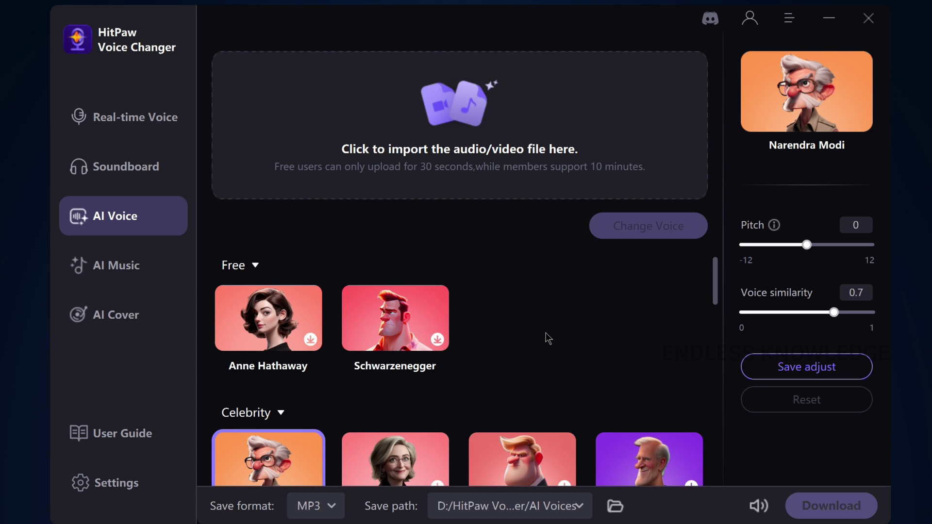
{"action": "scroll", "coordinate": [552, 332], "scroll_direction": "down", "scroll_amount": 3}
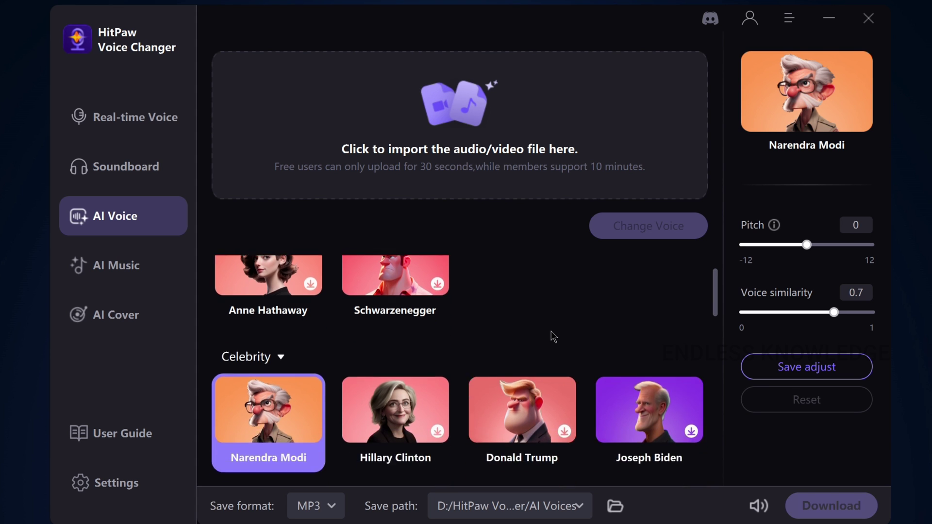
{"action": "scroll", "coordinate": [552, 331], "scroll_direction": "down", "scroll_amount": 5}
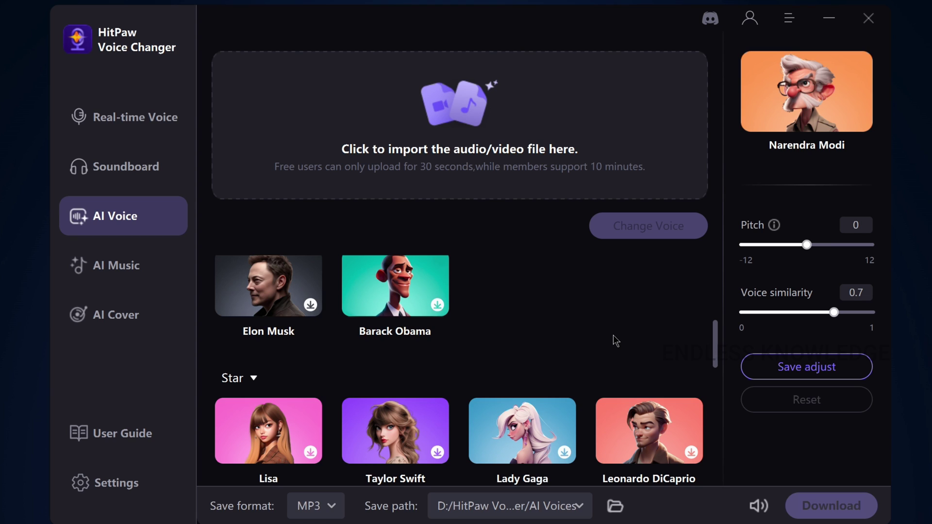
{"action": "scroll", "coordinate": [613, 335], "scroll_direction": "down", "scroll_amount": 3}
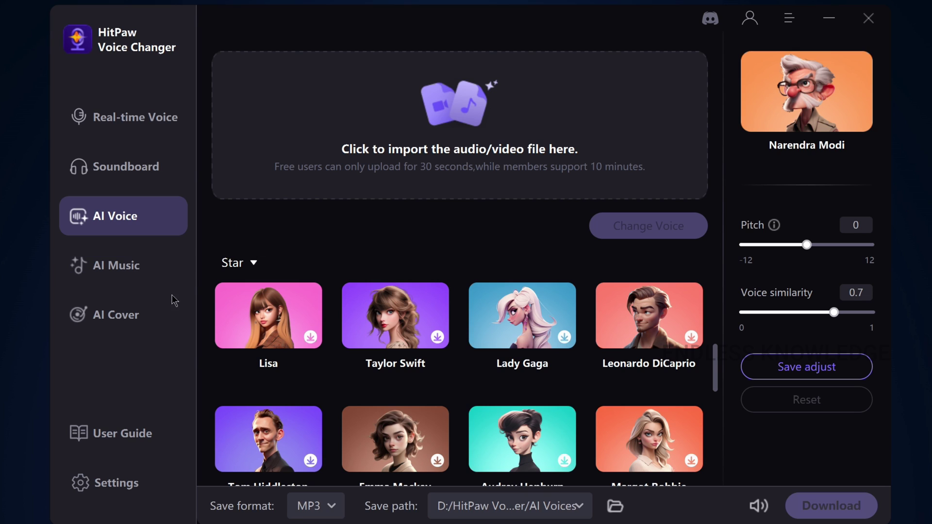
Step: Move through the AI Cover and AI Music pages to the Soundboard's animal sound effects
{"action": "left_click", "coordinate": [160, 318]}
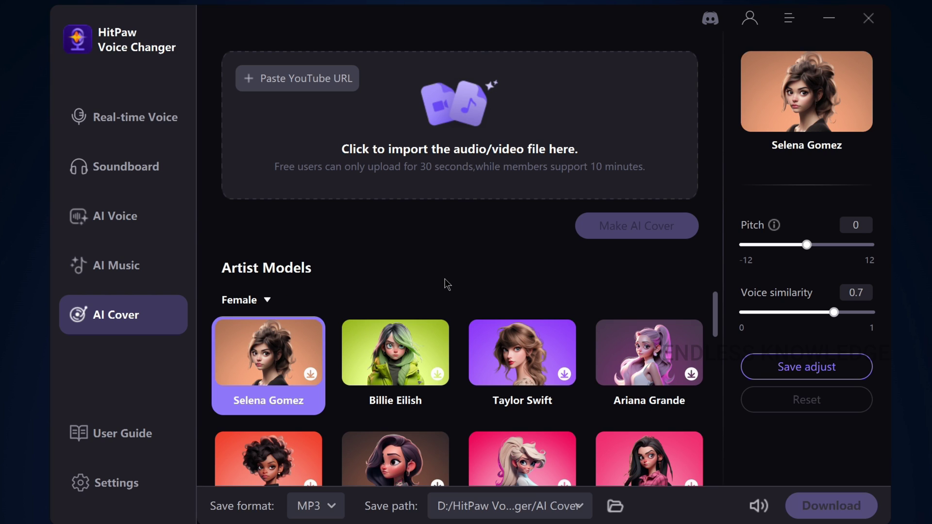
{"action": "left_click", "coordinate": [157, 269]}
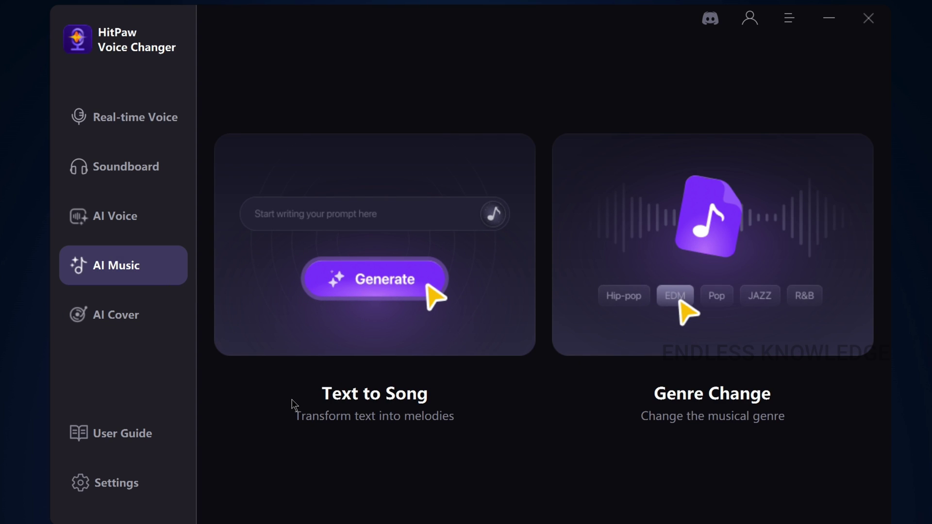
{"action": "left_click", "coordinate": [170, 186]}
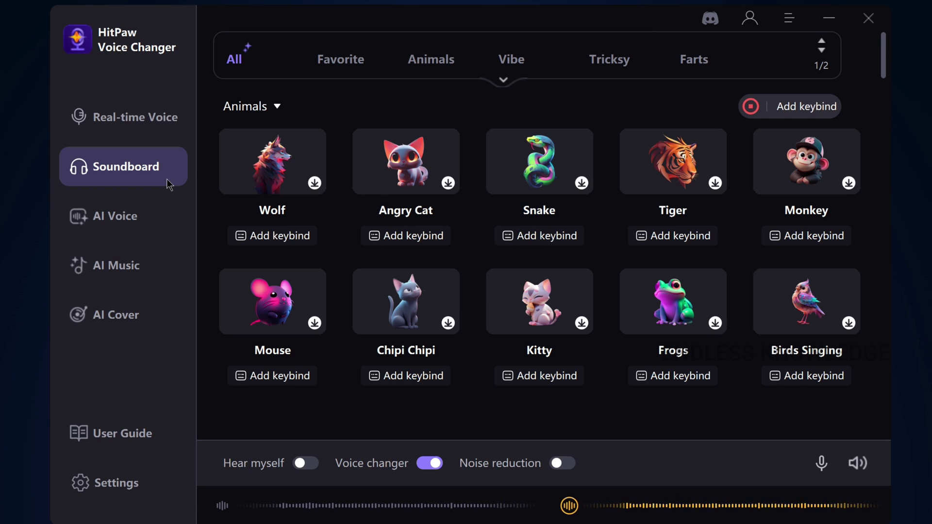
Step: Browse the Real-time Voice character tiles such as Joker, Patrick and Eric Cartman
{"action": "left_click", "coordinate": [168, 118]}
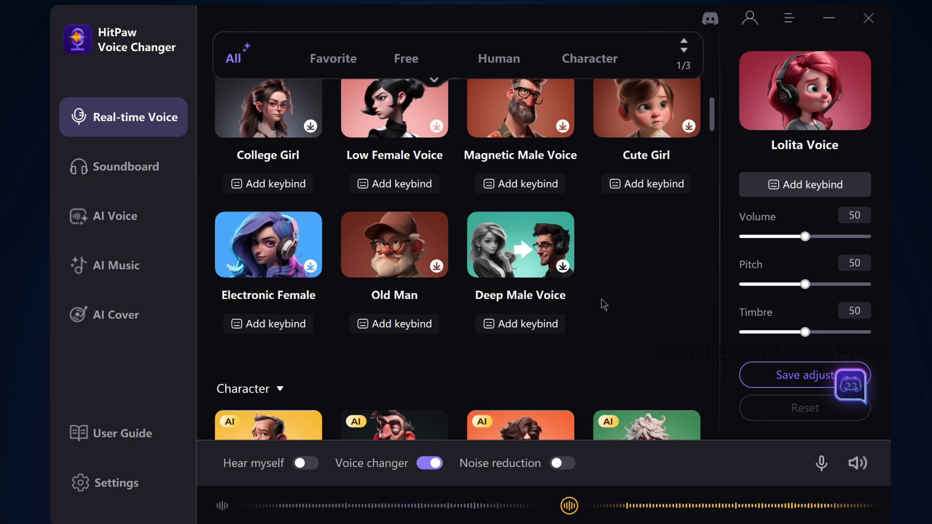
{"action": "scroll", "coordinate": [649, 292], "scroll_direction": "down", "scroll_amount": 8}
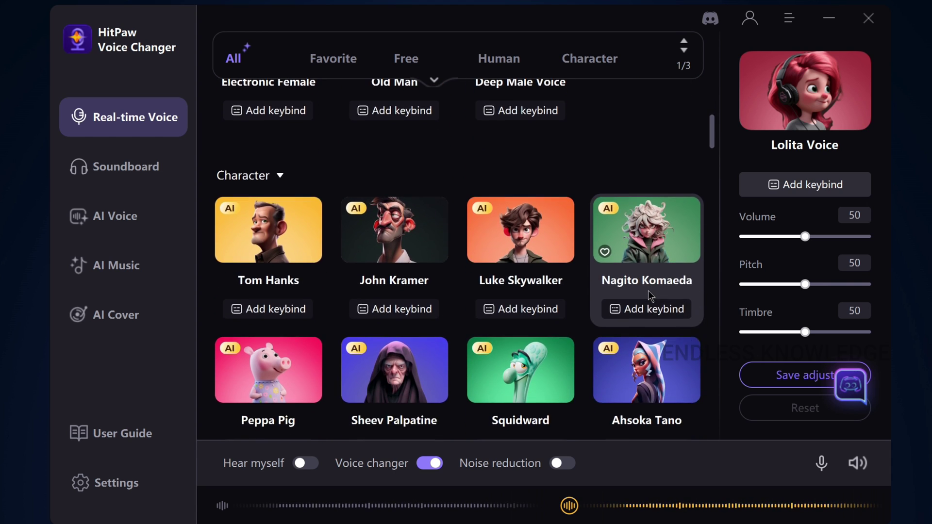
{"action": "scroll", "coordinate": [648, 291], "scroll_direction": "down", "scroll_amount": 6}
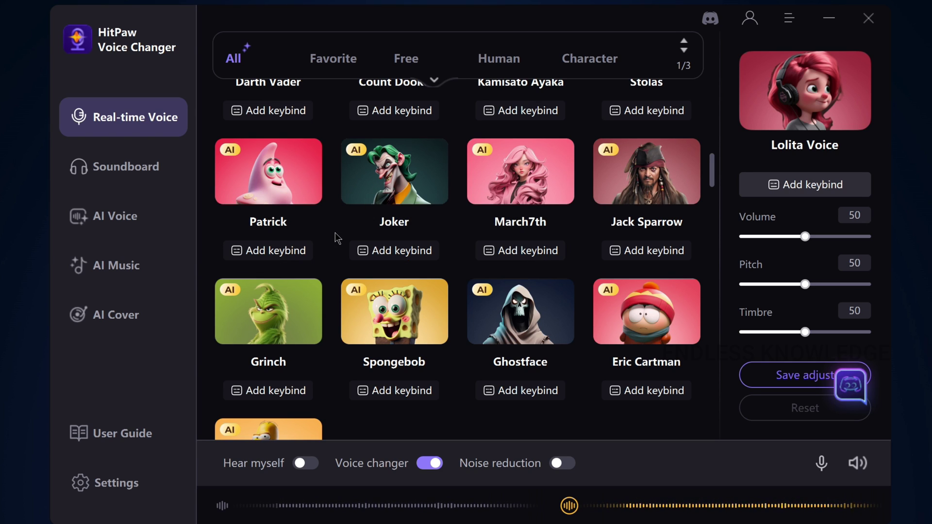
Step: Scroll the Soundboard down to the Vibe effects (Cop, Ding, Glass, Ring2) and the Tricksy group
{"action": "left_click", "coordinate": [162, 170]}
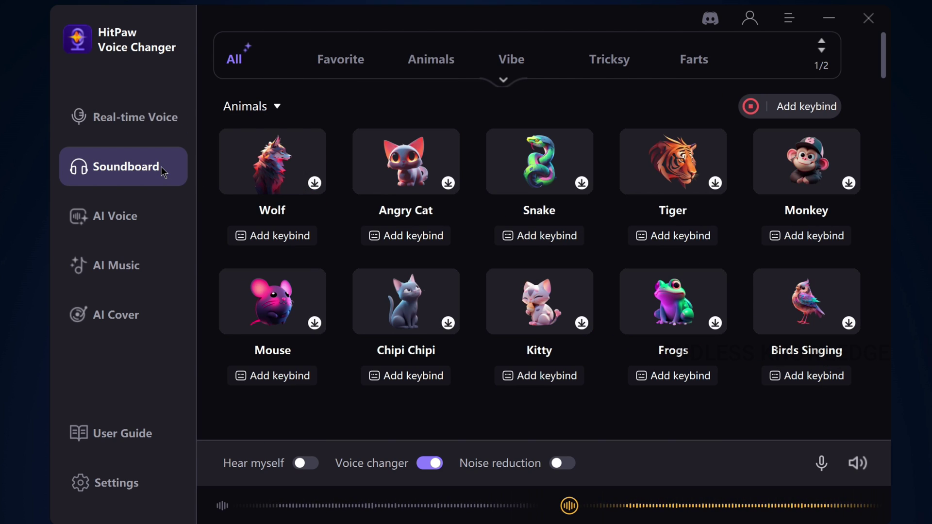
{"action": "scroll", "coordinate": [229, 155], "scroll_direction": "down", "scroll_amount": 5}
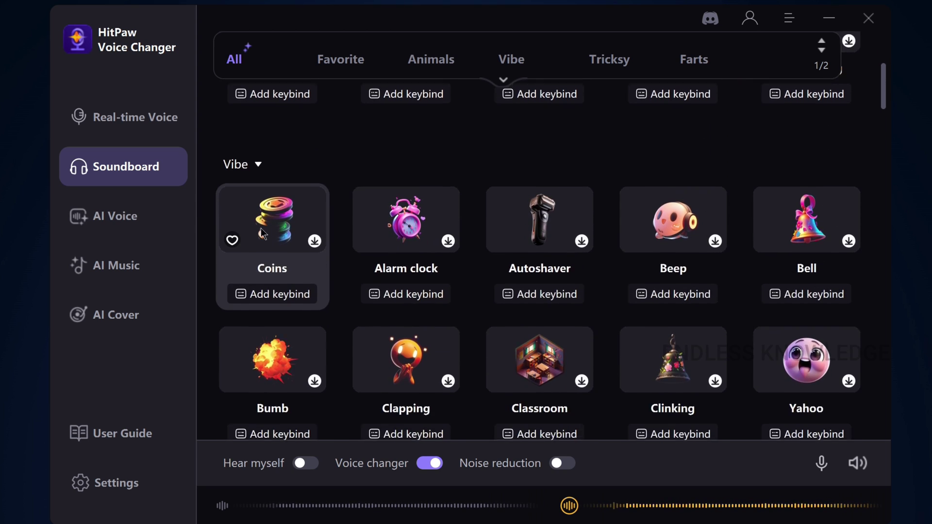
{"action": "scroll", "coordinate": [261, 233], "scroll_direction": "down", "scroll_amount": 9}
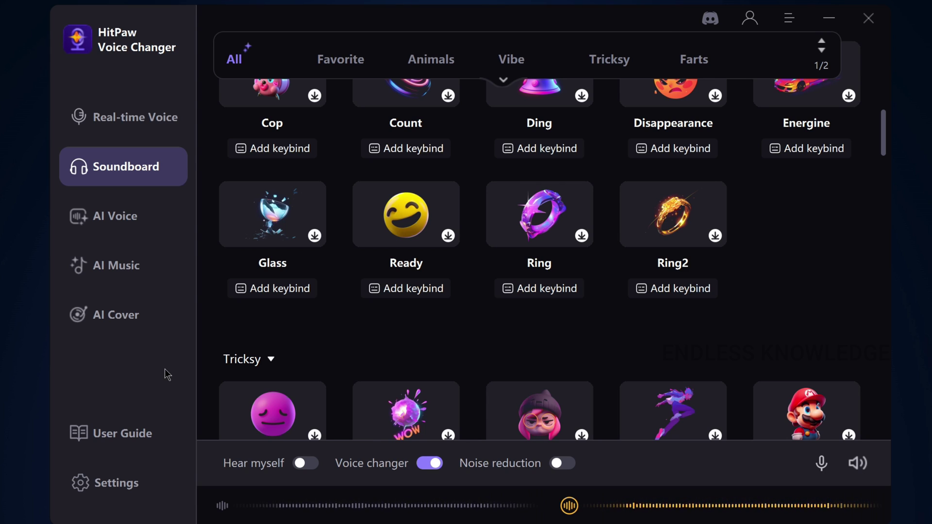
Step: Run device detection from Settings to reach the Realtek microphone and speaker setup
{"action": "left_click", "coordinate": [134, 488]}
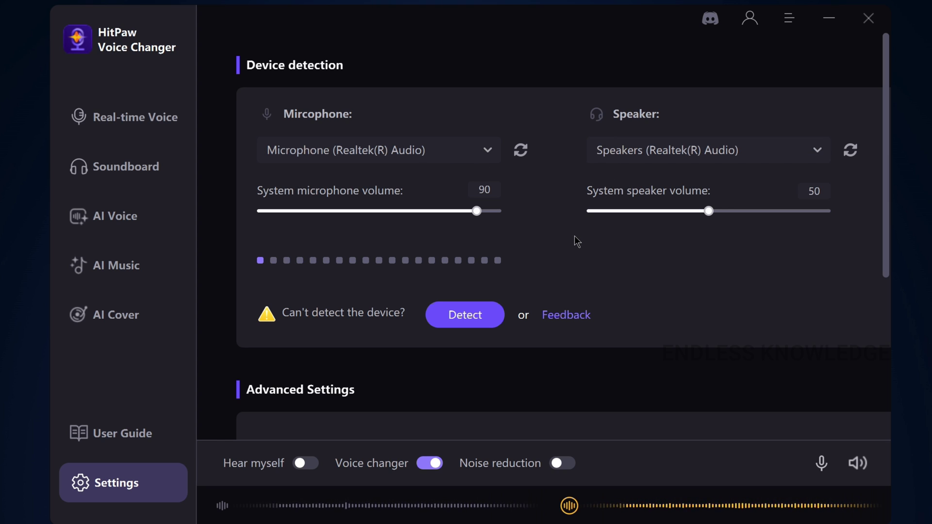
{"action": "left_click", "coordinate": [476, 320]}
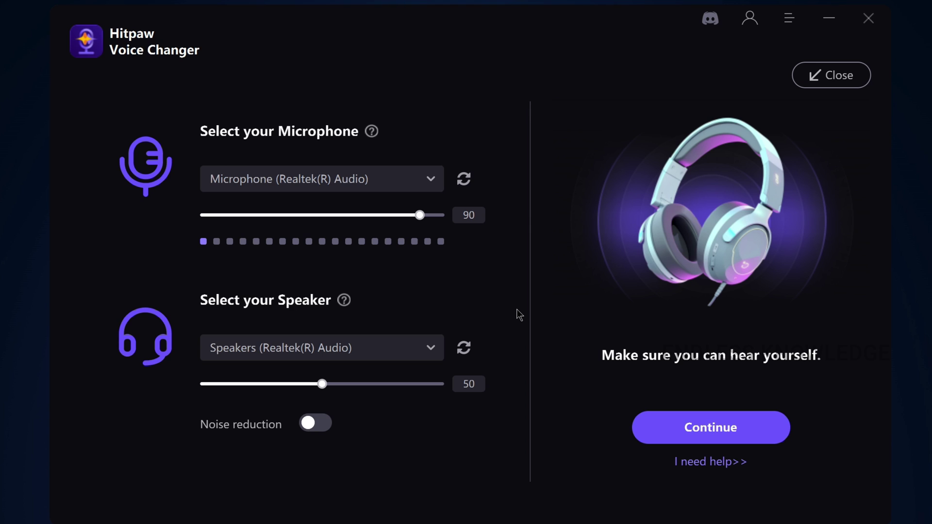
Step: Step through the device setup dialog and close it with Done
{"action": "left_click", "coordinate": [740, 431]}
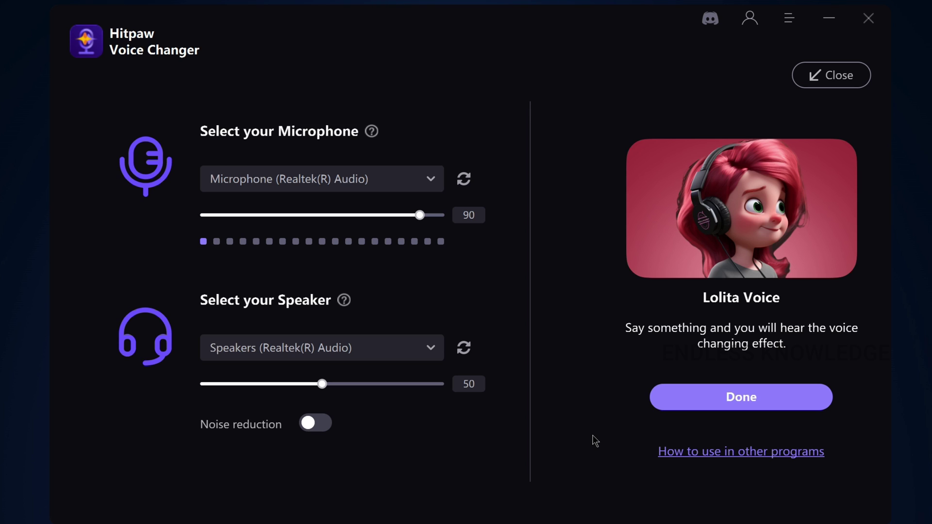
{"action": "left_click", "coordinate": [739, 399]}
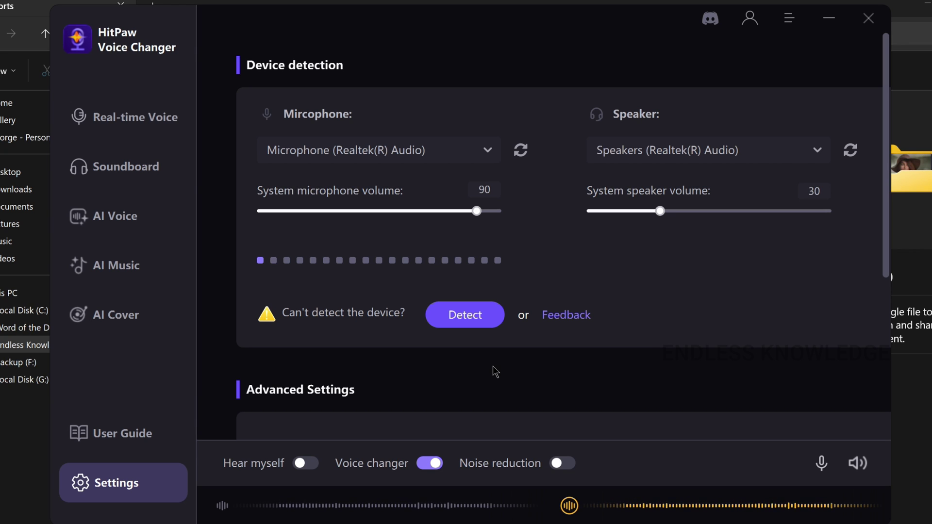
Step: Scroll the AI Voice library past Character and Star voices to the Celebrity category
{"action": "left_click", "coordinate": [154, 226]}
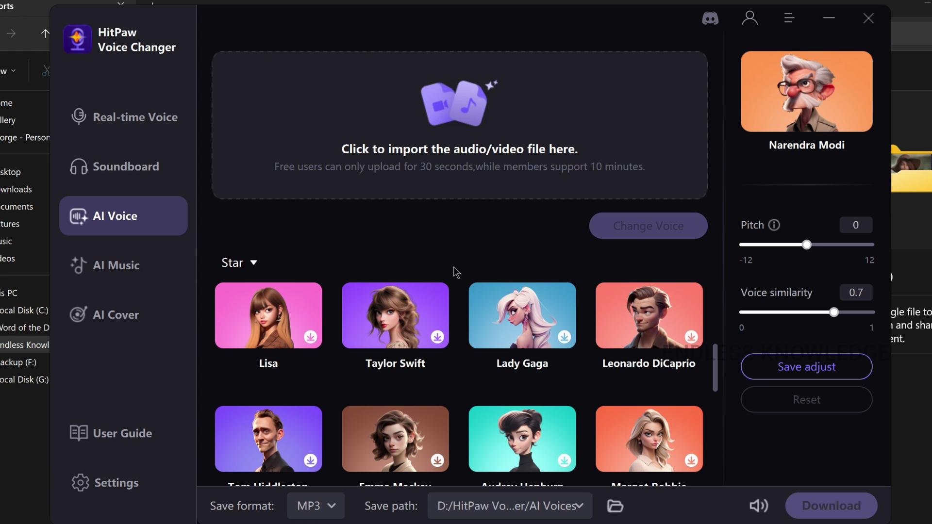
{"action": "scroll", "coordinate": [437, 291], "scroll_direction": "down", "scroll_amount": 6}
{"action": "scroll", "coordinate": [414, 371], "scroll_direction": "down", "scroll_amount": 3}
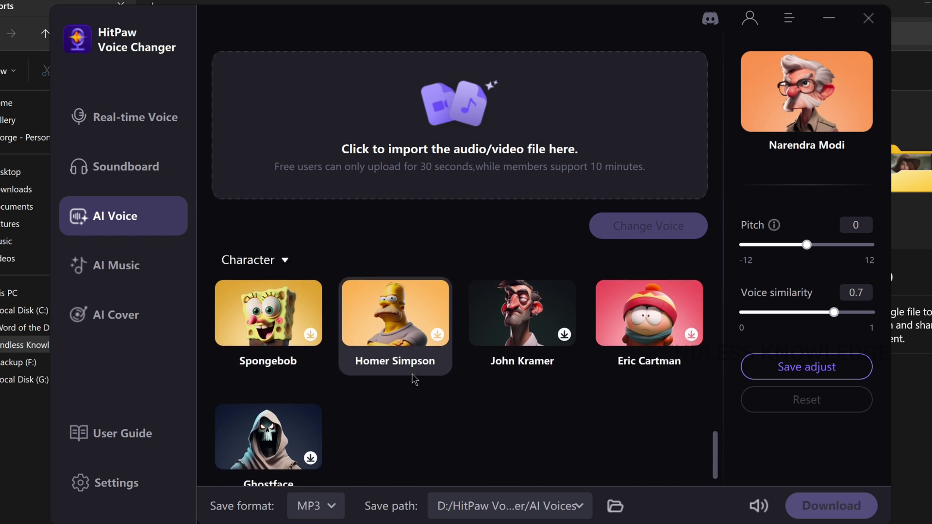
{"action": "scroll", "coordinate": [408, 381], "scroll_direction": "up", "scroll_amount": 6}
{"action": "scroll", "coordinate": [408, 381], "scroll_direction": "up", "scroll_amount": 5}
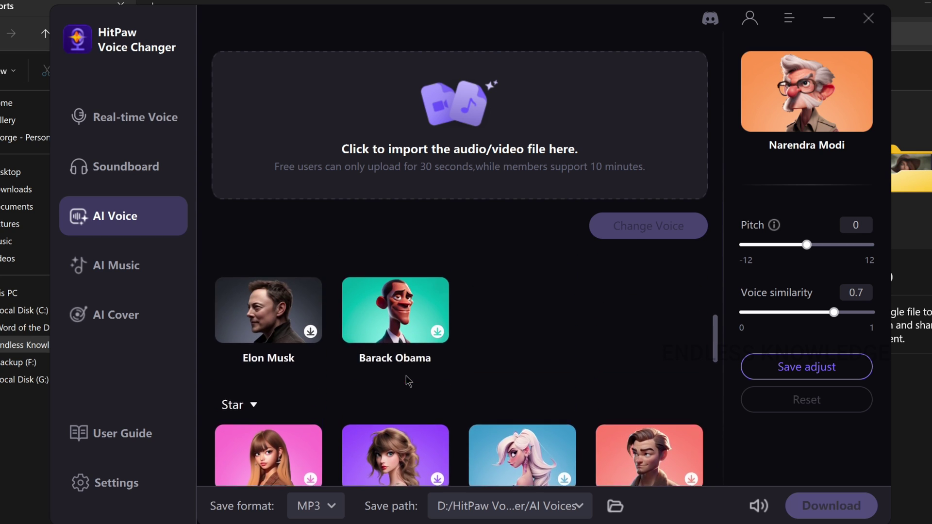
{"action": "scroll", "coordinate": [462, 385], "scroll_direction": "up", "scroll_amount": 1}
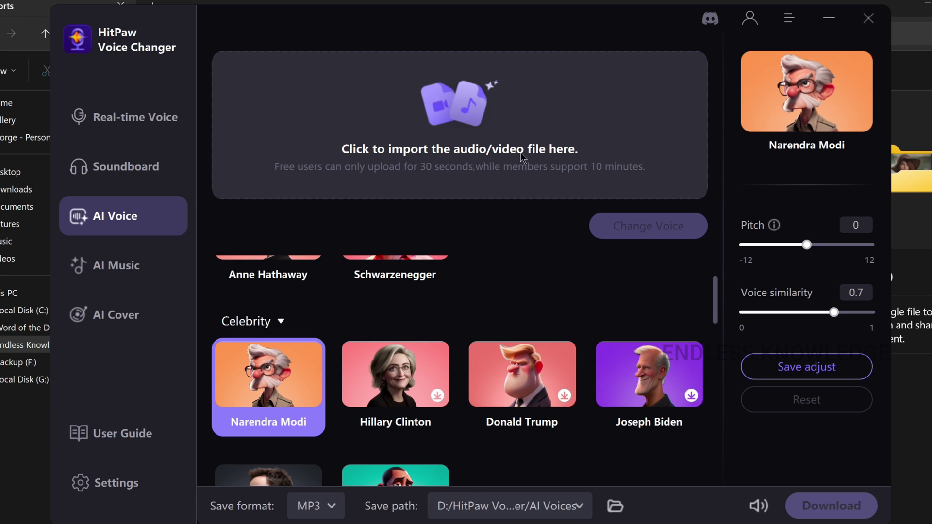
Step: Import the 57-second Excel tutorial MP4 and briefly play and pause its original audio
{"action": "left_click", "coordinate": [467, 120]}
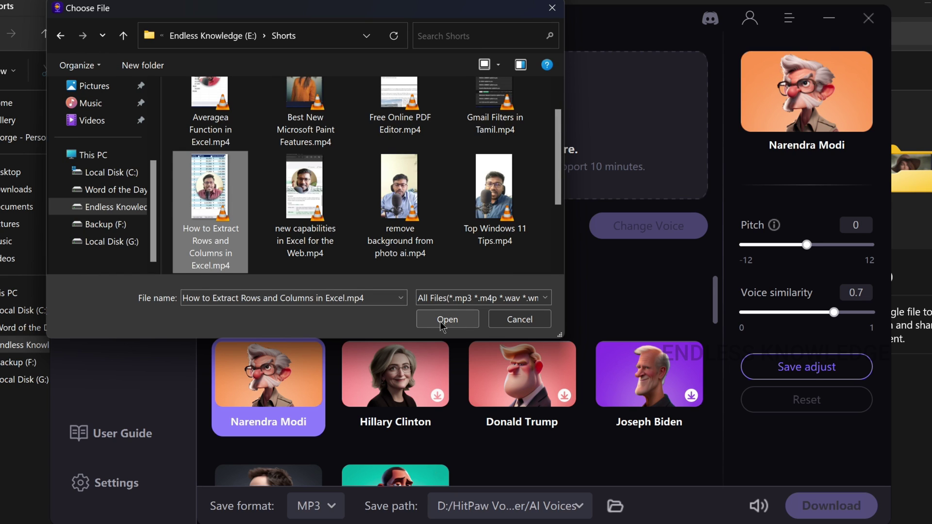
{"action": "left_click", "coordinate": [445, 320]}
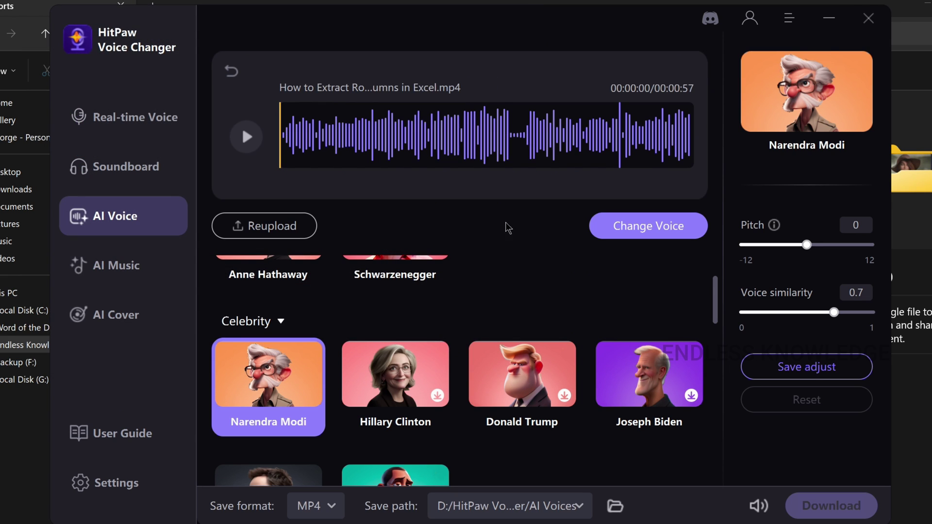
{"action": "left_click", "coordinate": [247, 138]}
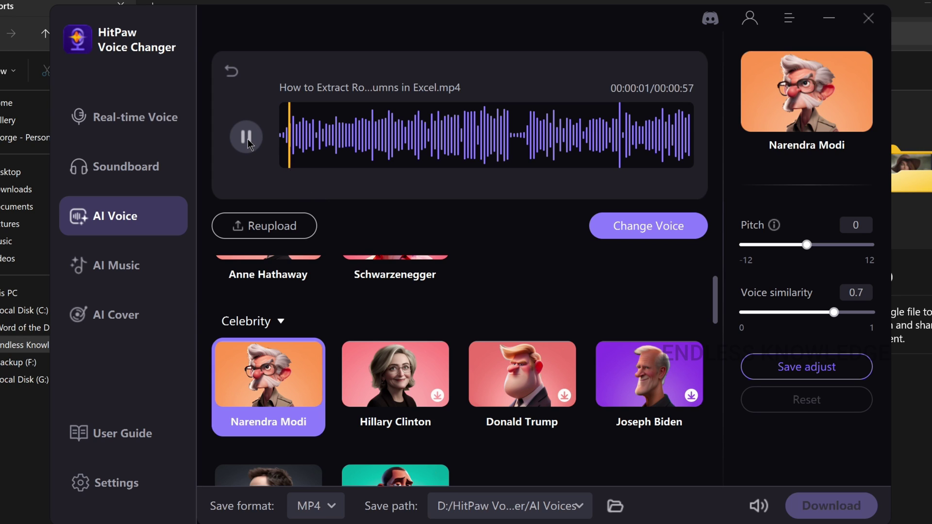
{"action": "left_click", "coordinate": [248, 139]}
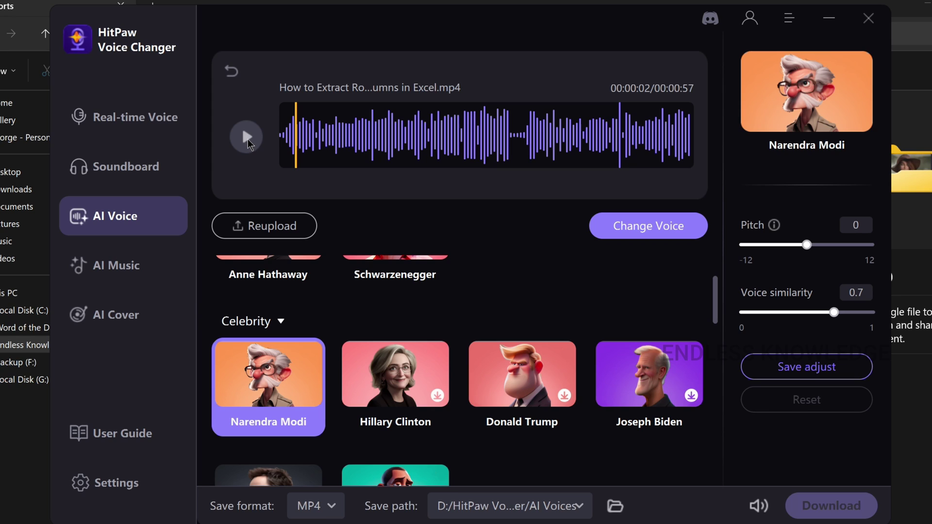
{"action": "mouse_move", "coordinate": [295, 356]}
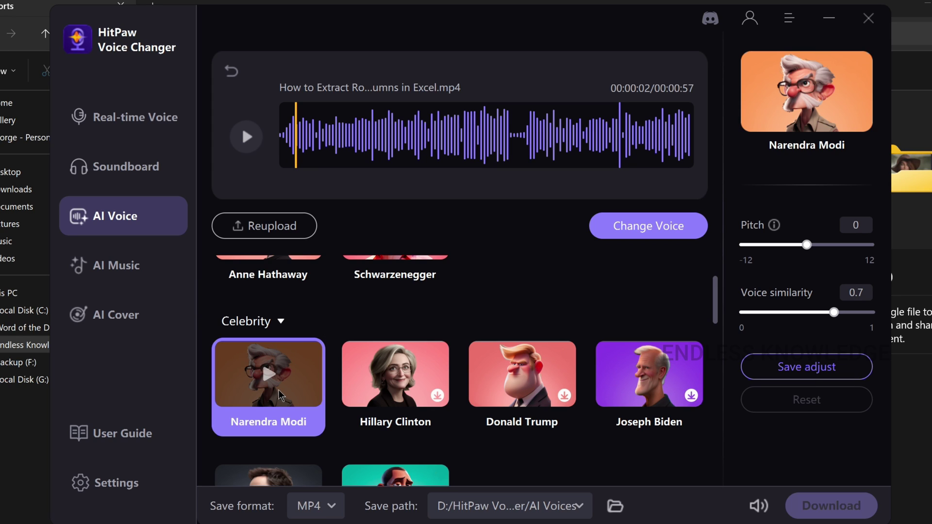
Step: Pick the Narendra Modi voice, set Pitch 3 and similarity 0.6, and run Change Voice
{"action": "left_click", "coordinate": [286, 413]}
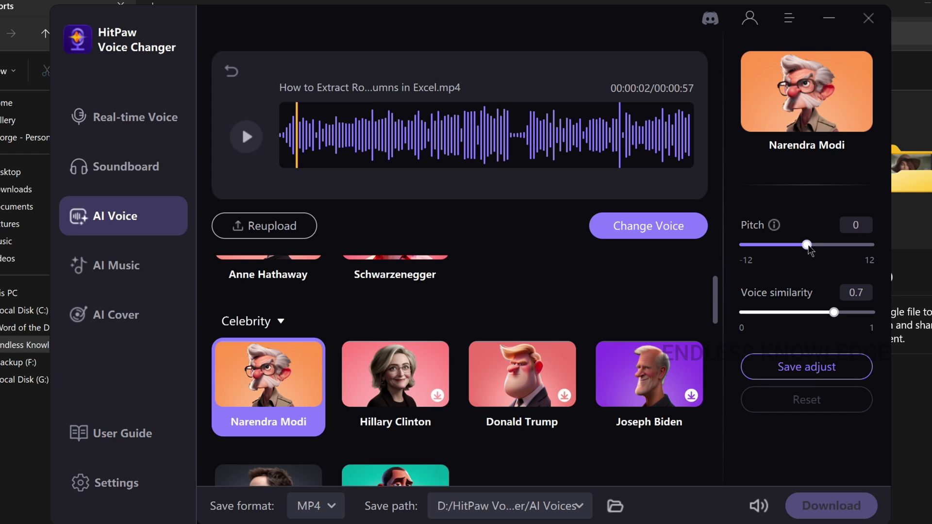
{"action": "left_click_drag", "start_coordinate": [814, 249], "coordinate": [822, 260]}
{"action": "mouse_move", "coordinate": [831, 313]}
{"action": "left_mouse_down"}
{"action": "mouse_move", "coordinate": [845, 318]}
{"action": "mouse_move", "coordinate": [826, 317]}
{"action": "left_mouse_up"}
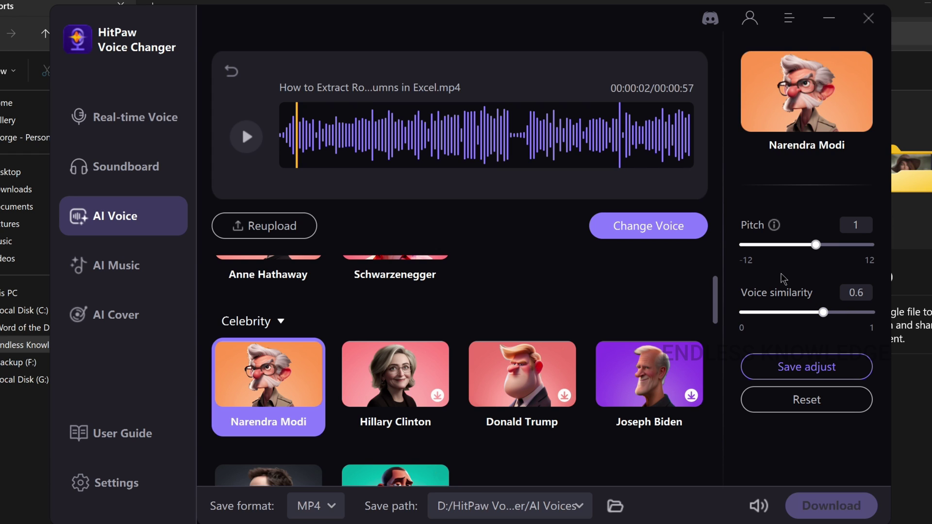
{"action": "left_click", "coordinate": [663, 232]}
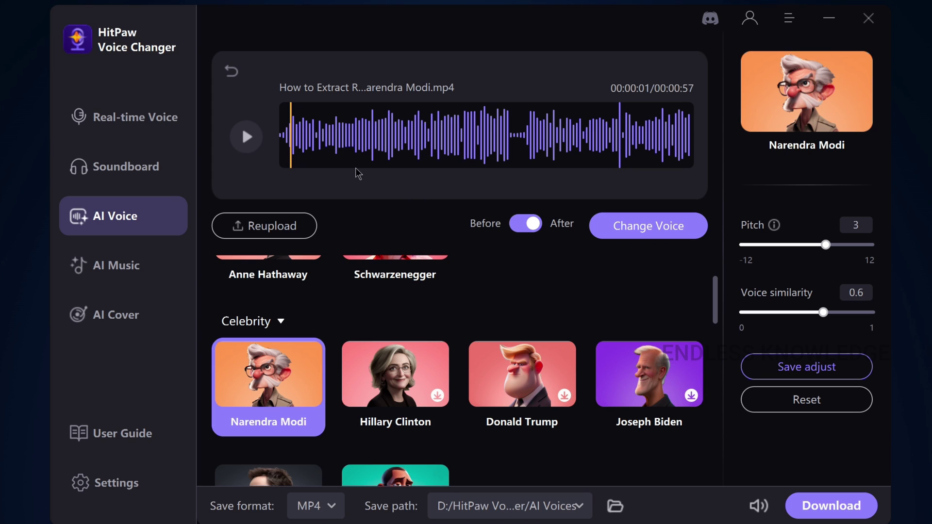
Step: Play the converted Narendra Modi audio and pause it at 00:00:06
{"action": "mouse_move", "coordinate": [297, 419]}
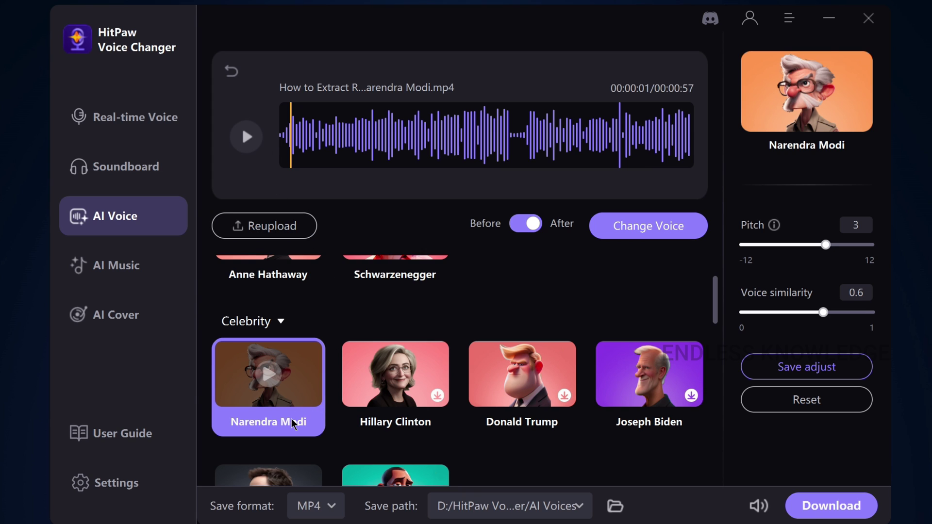
{"action": "left_click", "coordinate": [251, 140]}
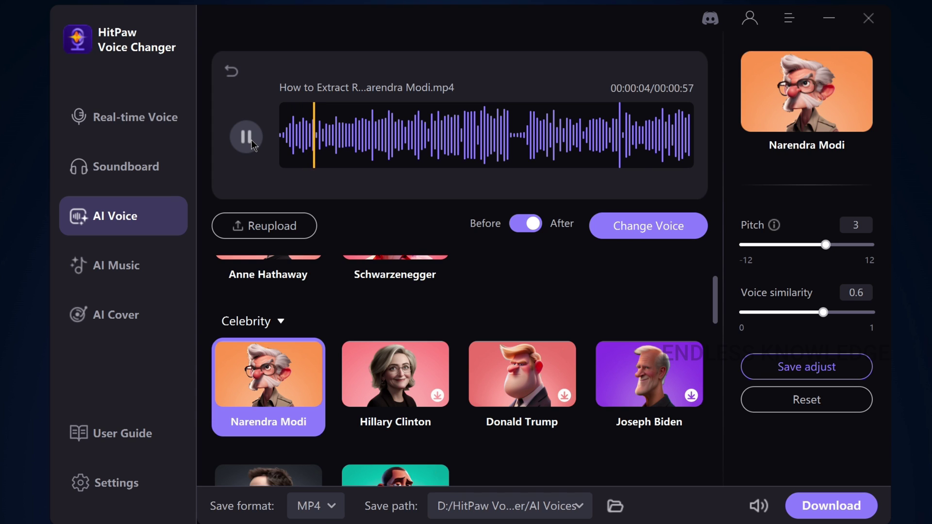
{"action": "left_click", "coordinate": [251, 139]}
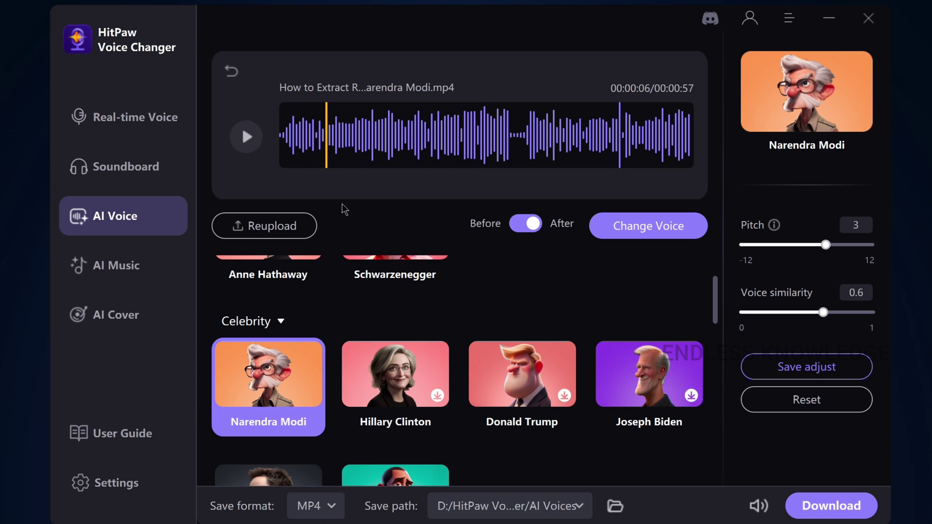
{"action": "scroll", "coordinate": [600, 314], "scroll_direction": "down", "scroll_amount": 6}
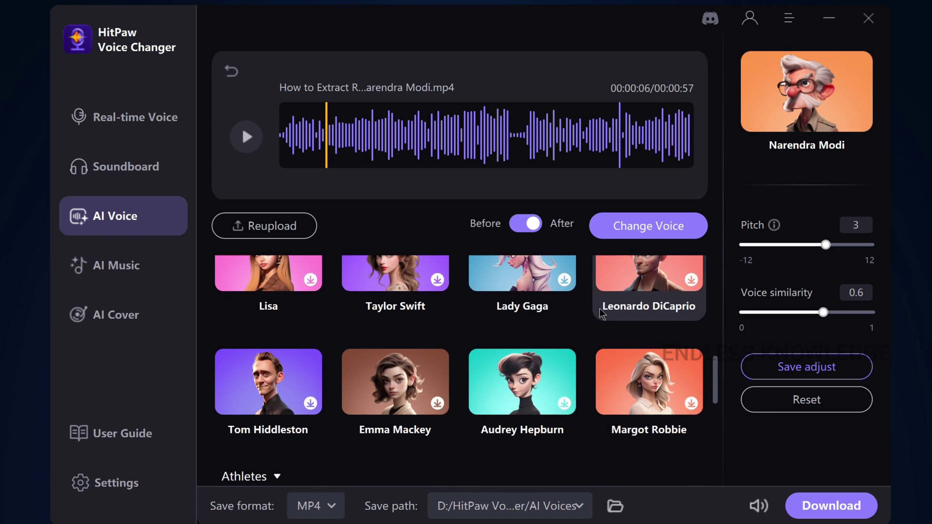
Step: Pick Taylor Swift from the Star voices as the target voice and play her sample
{"action": "scroll", "coordinate": [601, 315], "scroll_direction": "up", "scroll_amount": 2}
{"action": "left_click", "coordinate": [422, 374]}
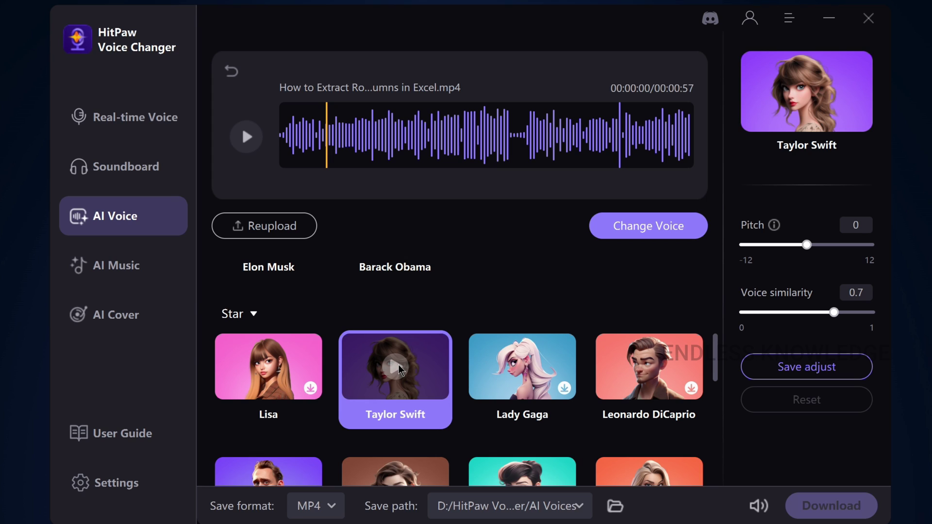
{"action": "left_click", "coordinate": [400, 370]}
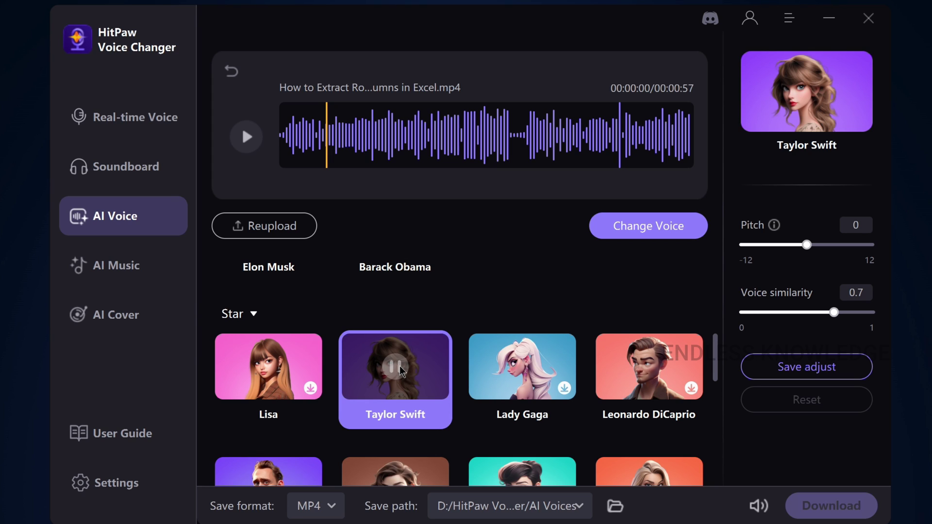